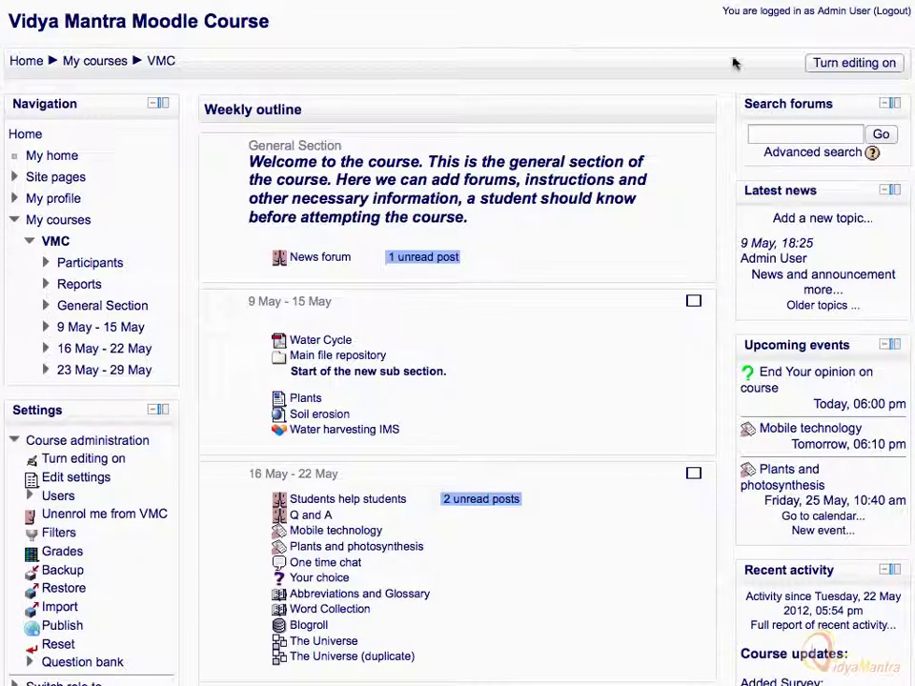
Step: Turn on course editing and open the Add an activity list for the 23 May – 29 May week
left_click(827, 65)
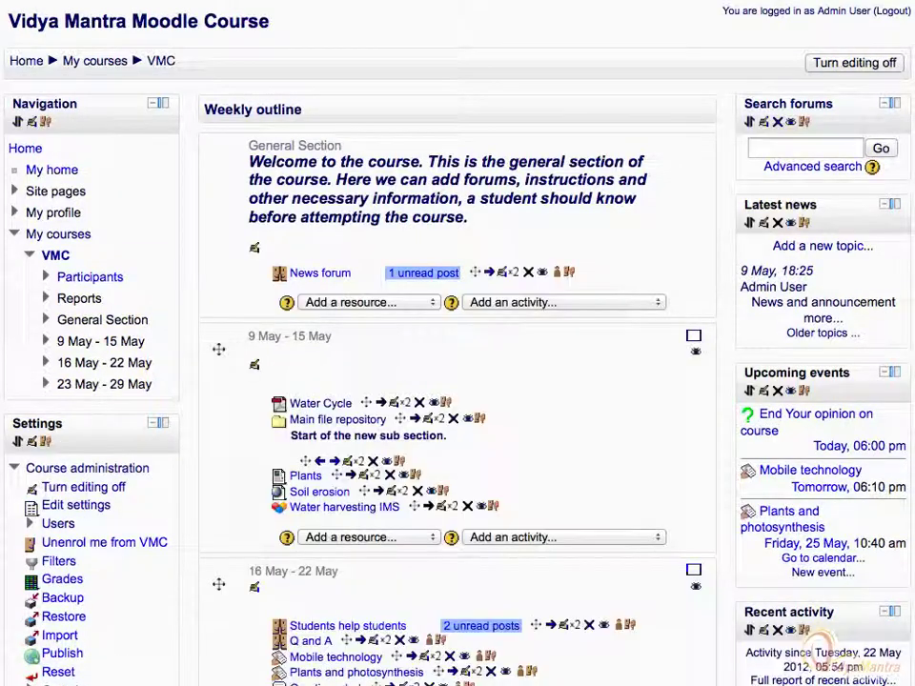
scroll(827, 70, "down", 15)
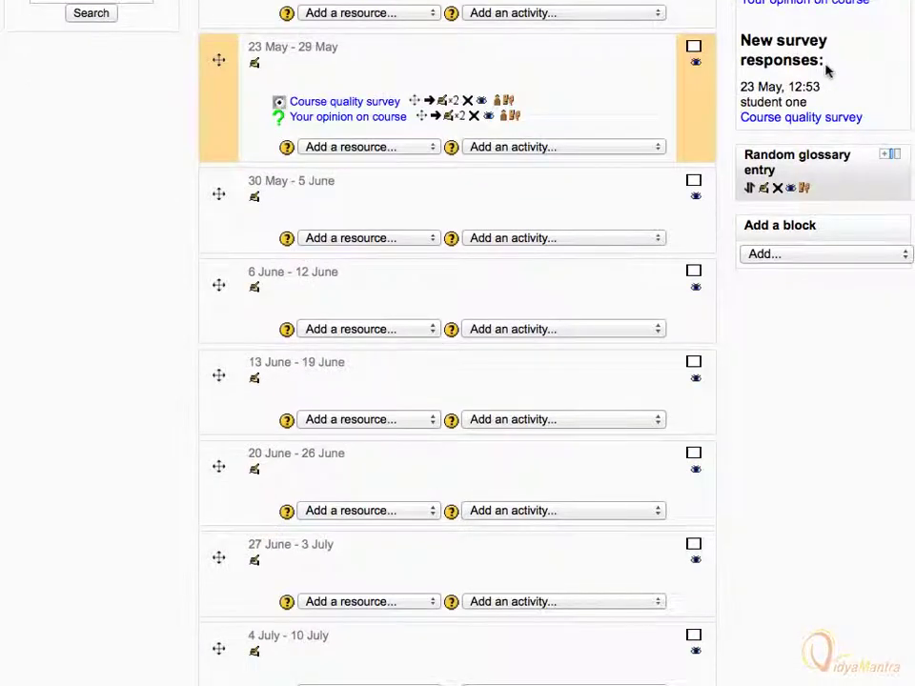
scroll(827, 69, "down", 1)
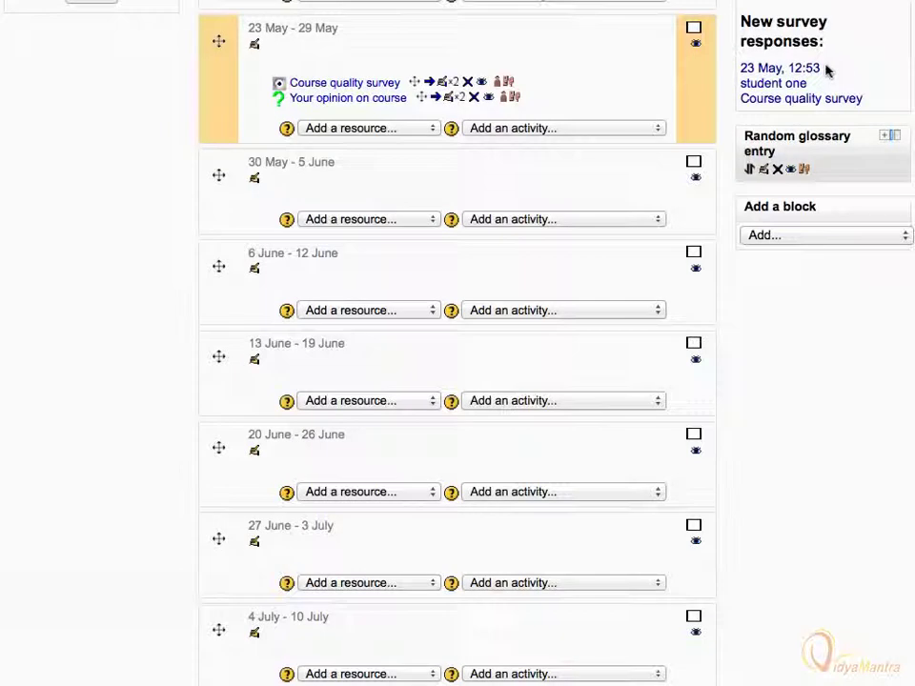
left_click(658, 131)
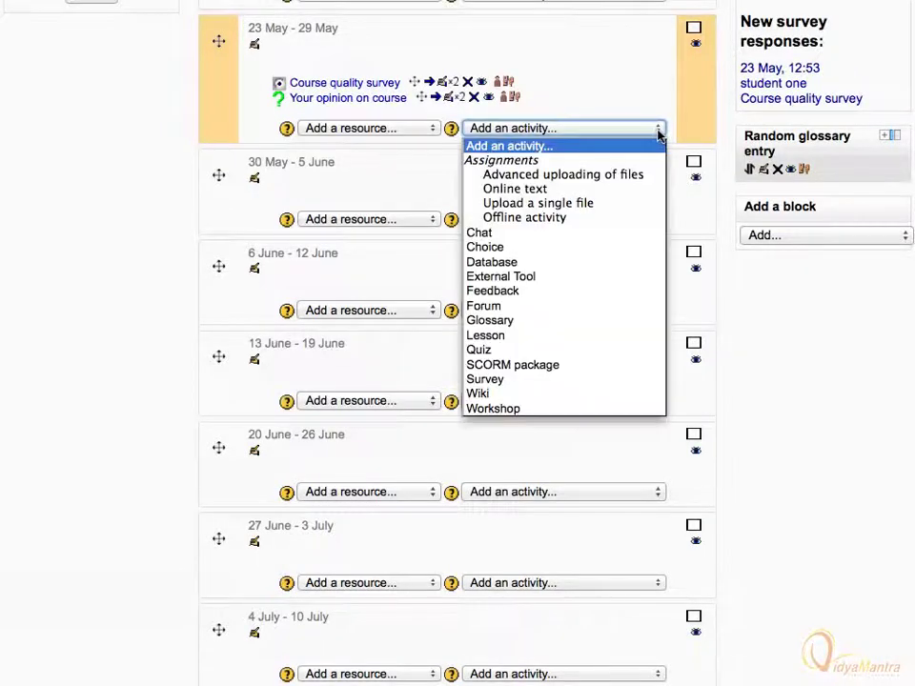
Step: Start a SCORM package named '211 helpline' with a description, ready to attach its file
left_click(521, 365)
left_click(325, 184)
type("211 helpline")
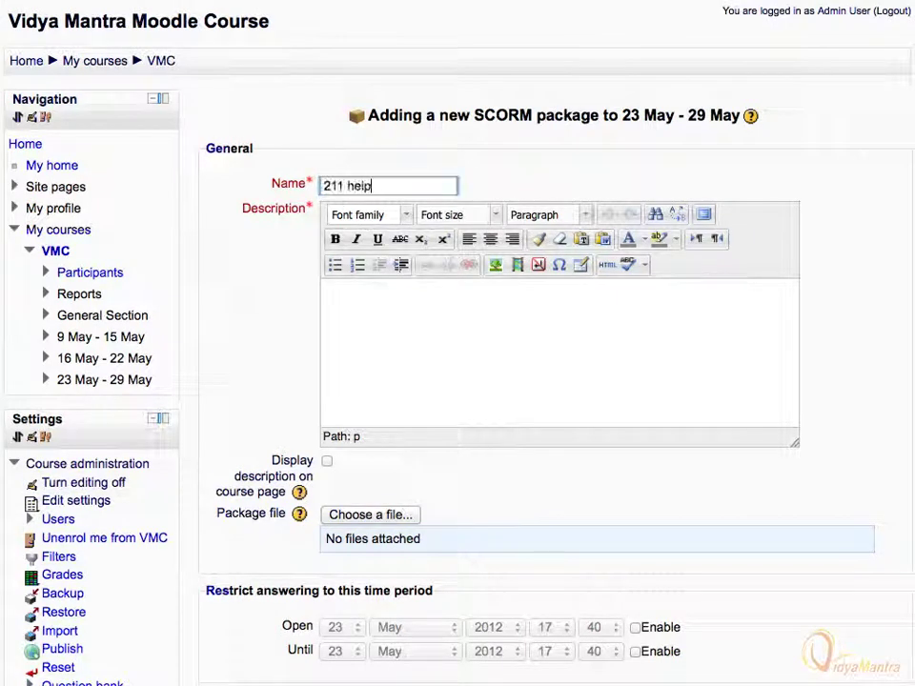
left_click(330, 296)
type("In this scorm package you woul")
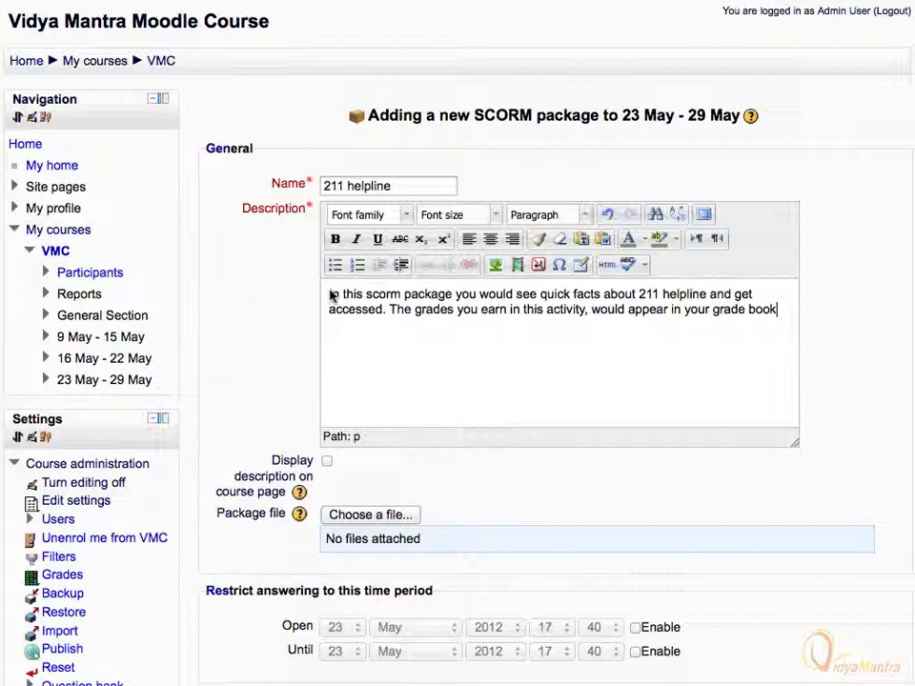
left_click(350, 517)
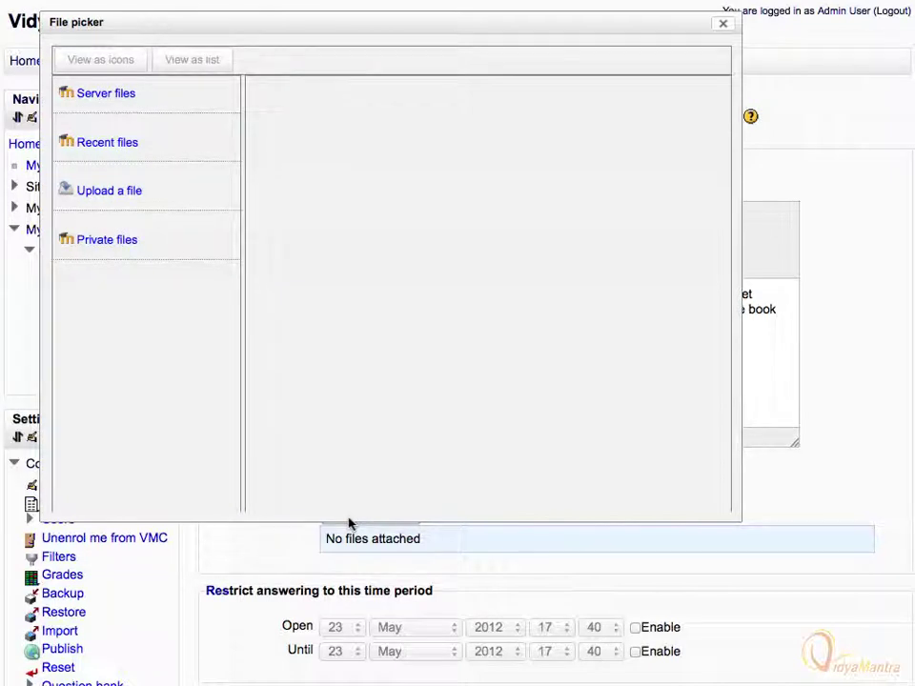
Step: Upload 211.facts.SCO.zip from the Desktop as the package file
left_click(101, 197)
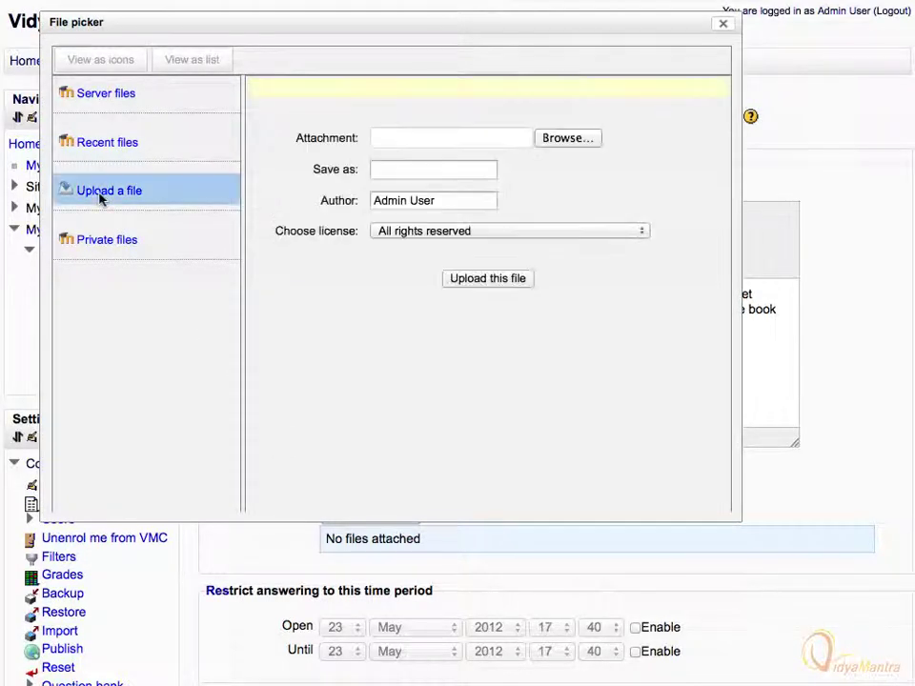
left_click(558, 144)
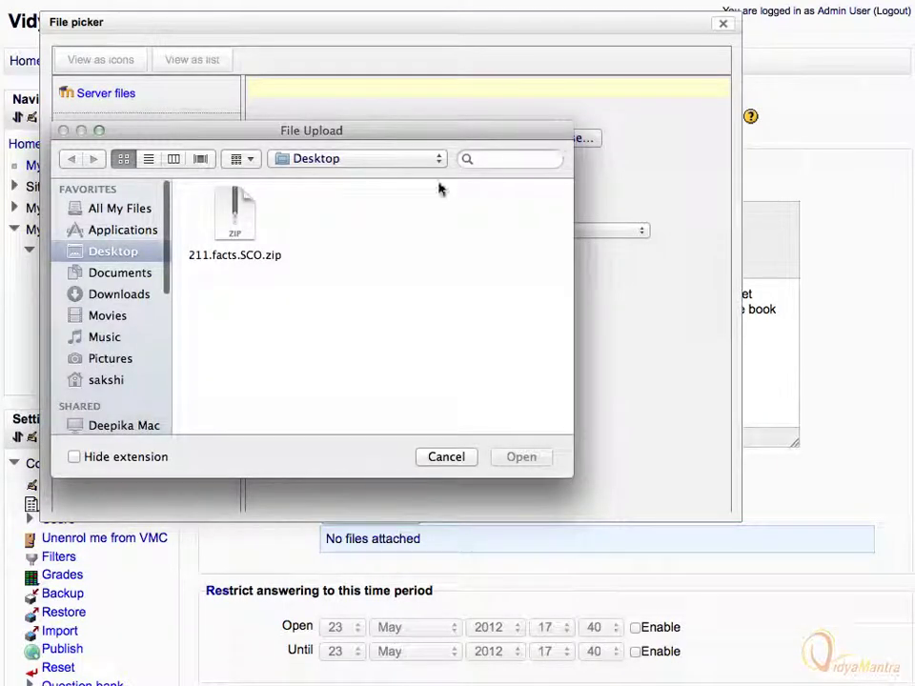
left_click(225, 259)
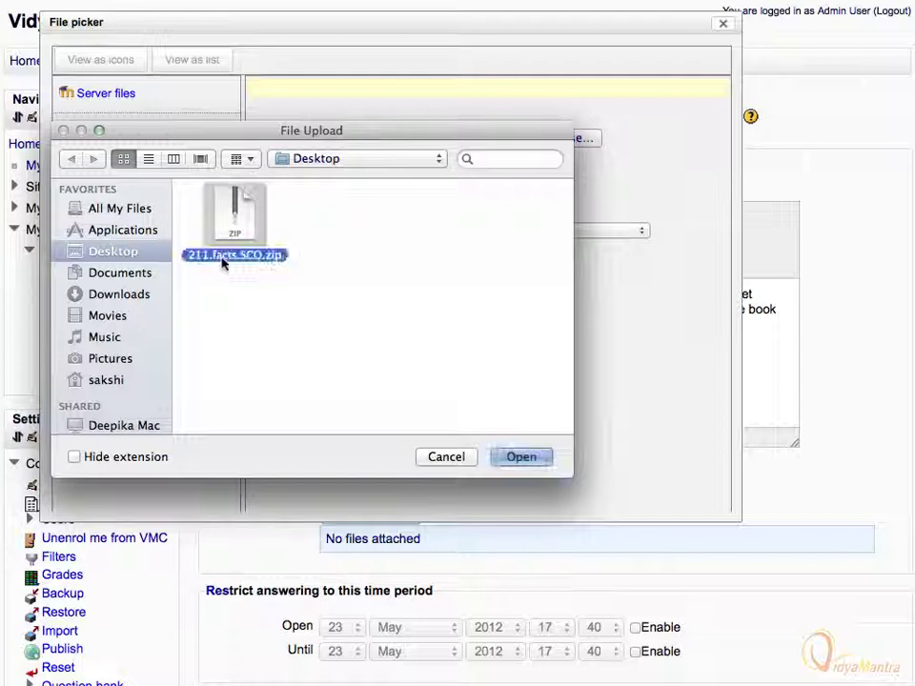
left_click(523, 458)
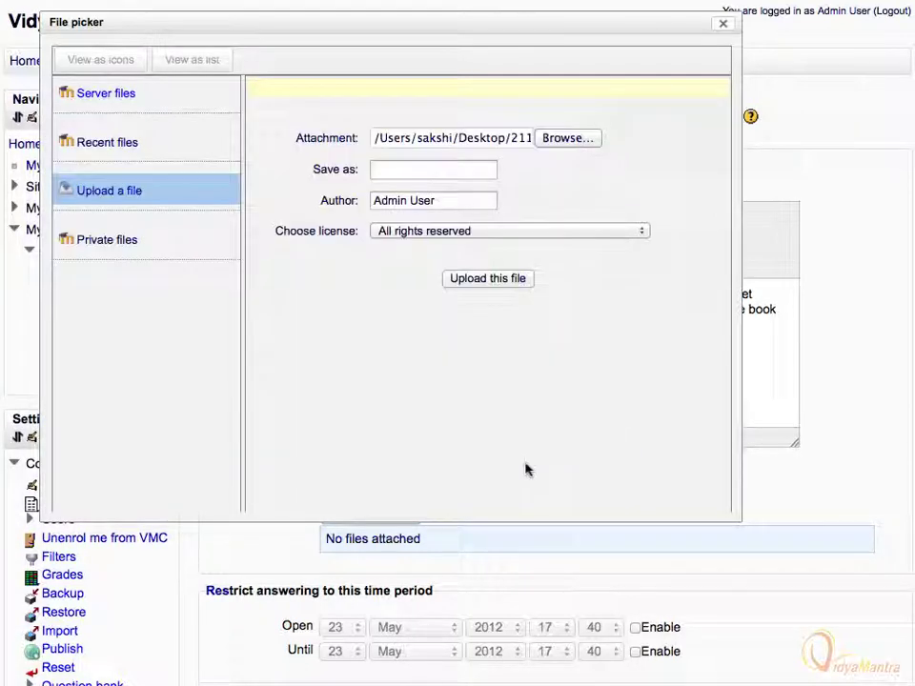
left_click(477, 280)
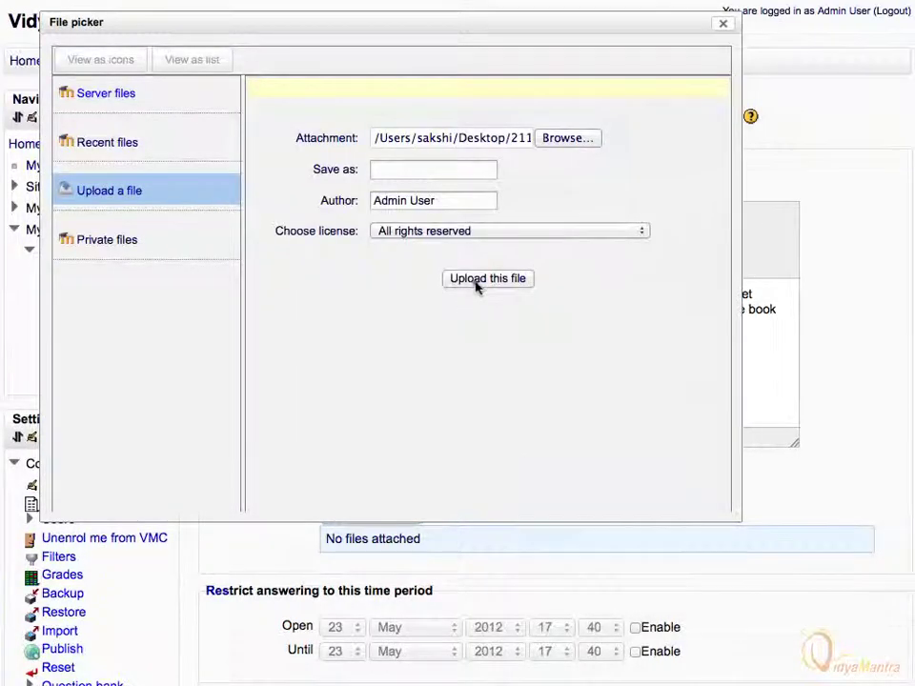
Step: Set the package's maximum grade to 10, then save and return to the course
scroll(477, 288, "down", 10)
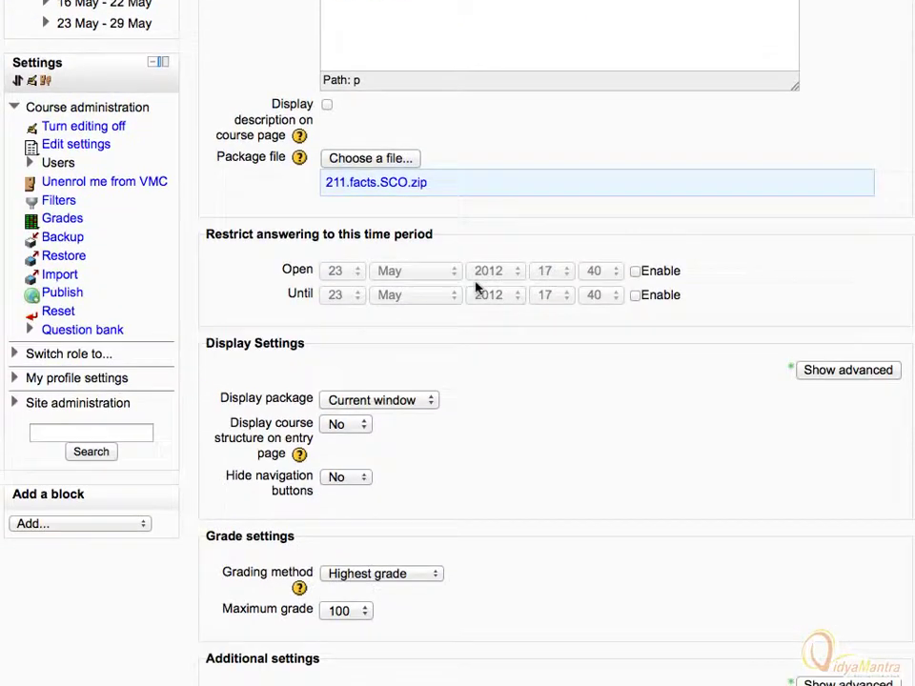
scroll(477, 288, "down", 2)
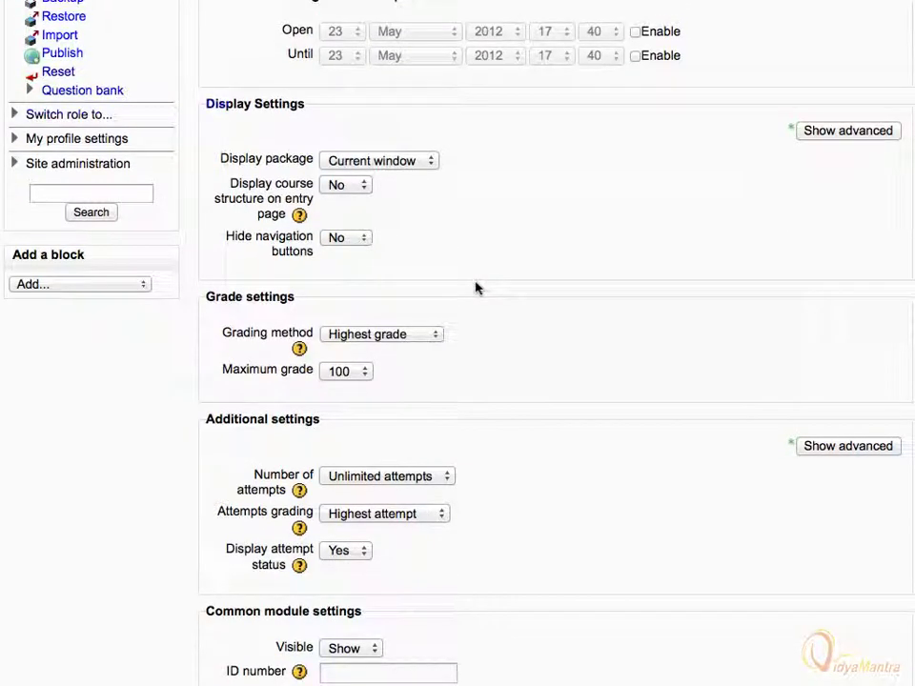
left_click(367, 372)
type("10")
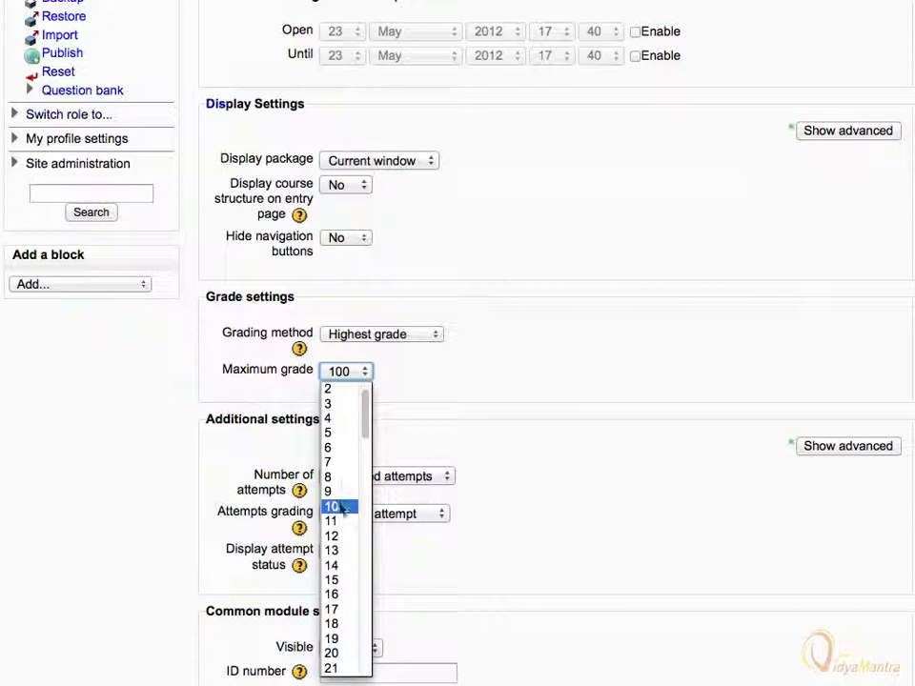
left_click(339, 506)
scroll(340, 510, "down", 4)
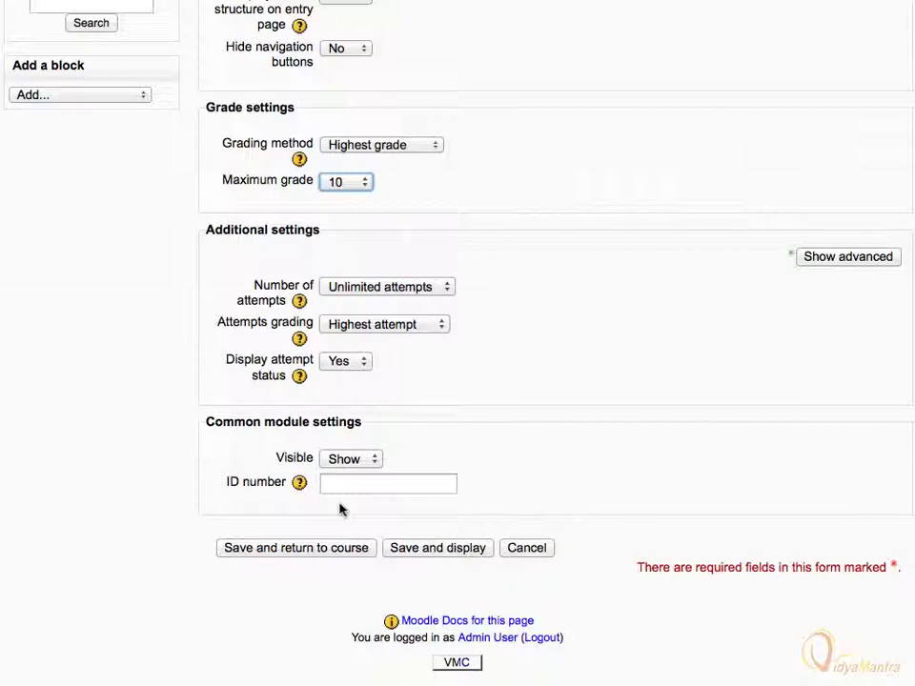
left_click(245, 550)
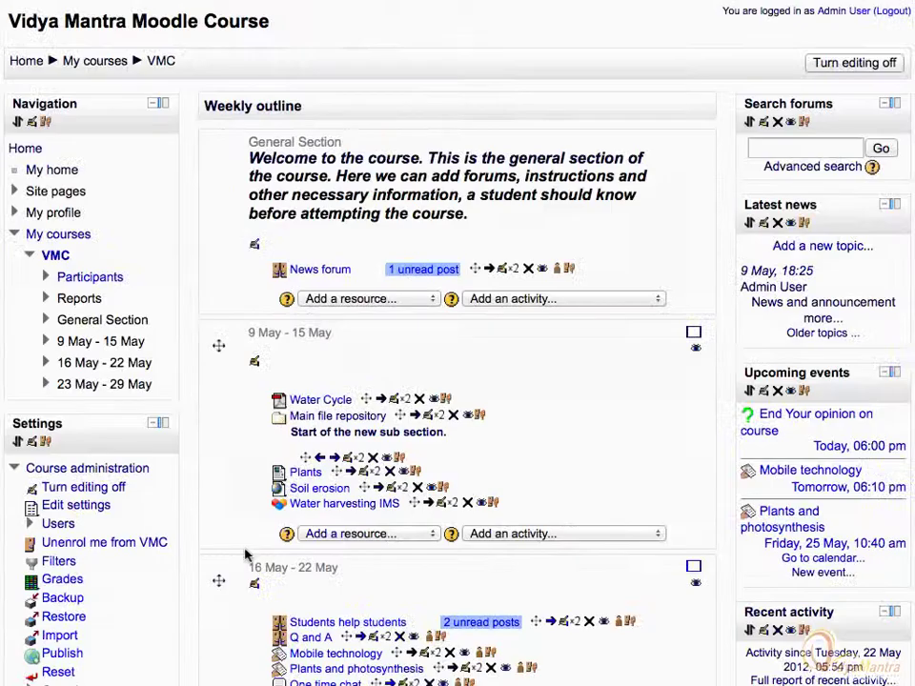
Step: Turn editing off and check 211 helpline is listed in the 23 May – 29 May week
left_click(117, 488)
scroll(112, 492, "down", 5)
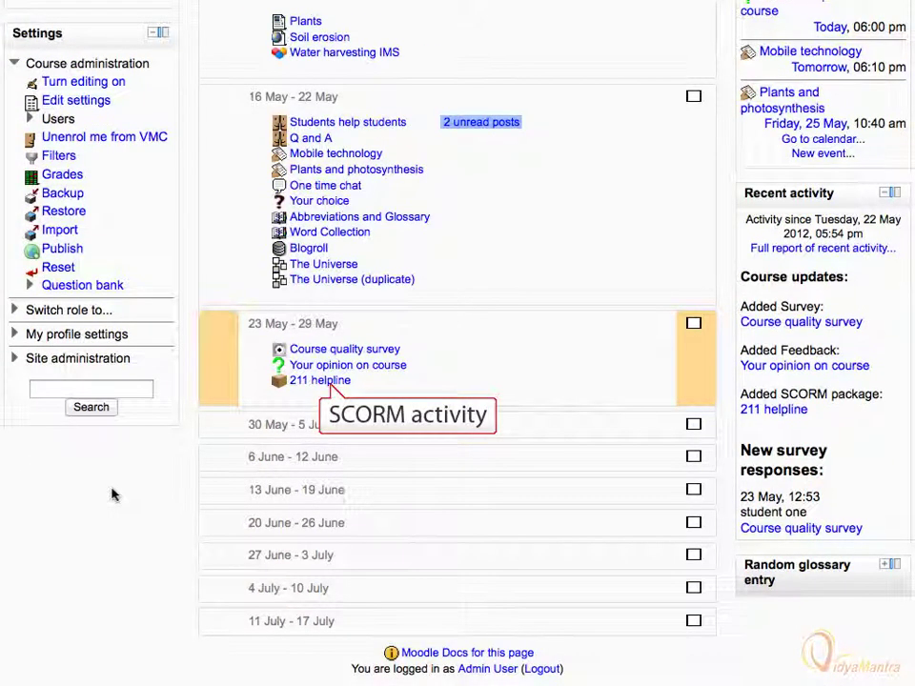
scroll(111, 493, "down", 1)
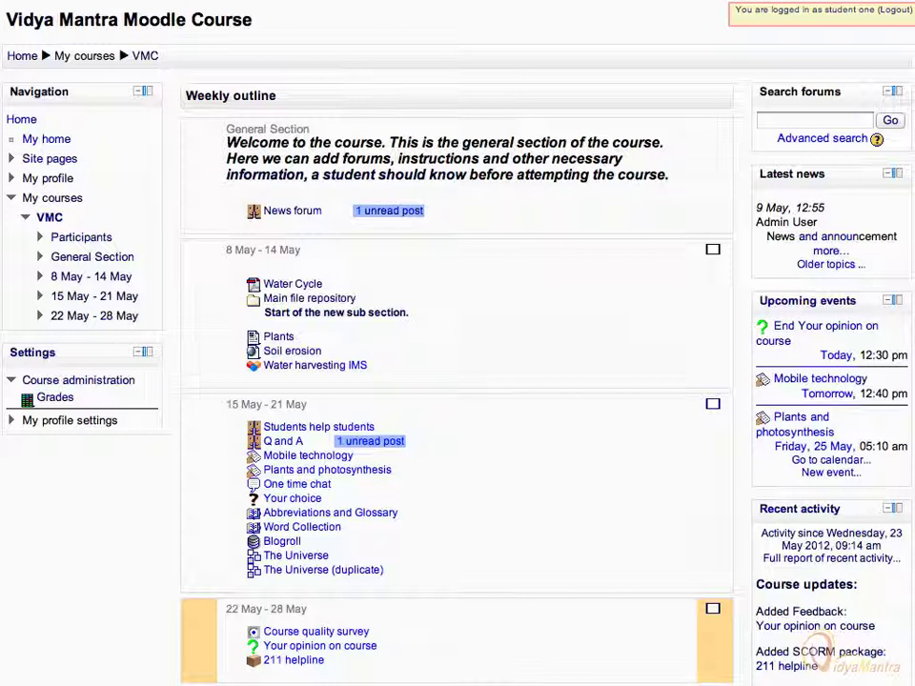
Step: Open the 211 helpline activity and enter it in Normal mode
scroll(112, 490, "down", 5)
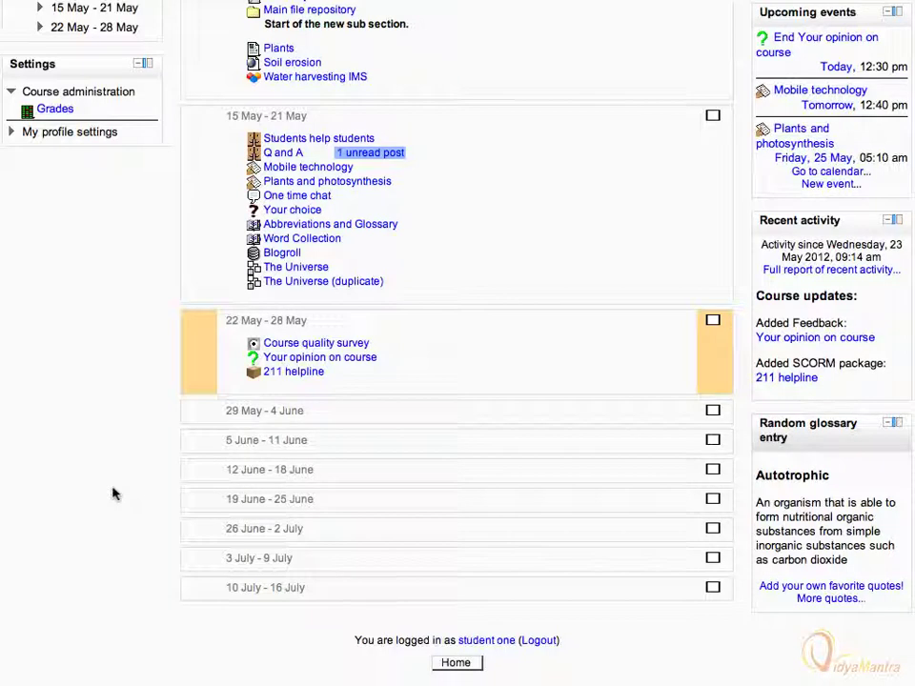
scroll(113, 494, "up", 1)
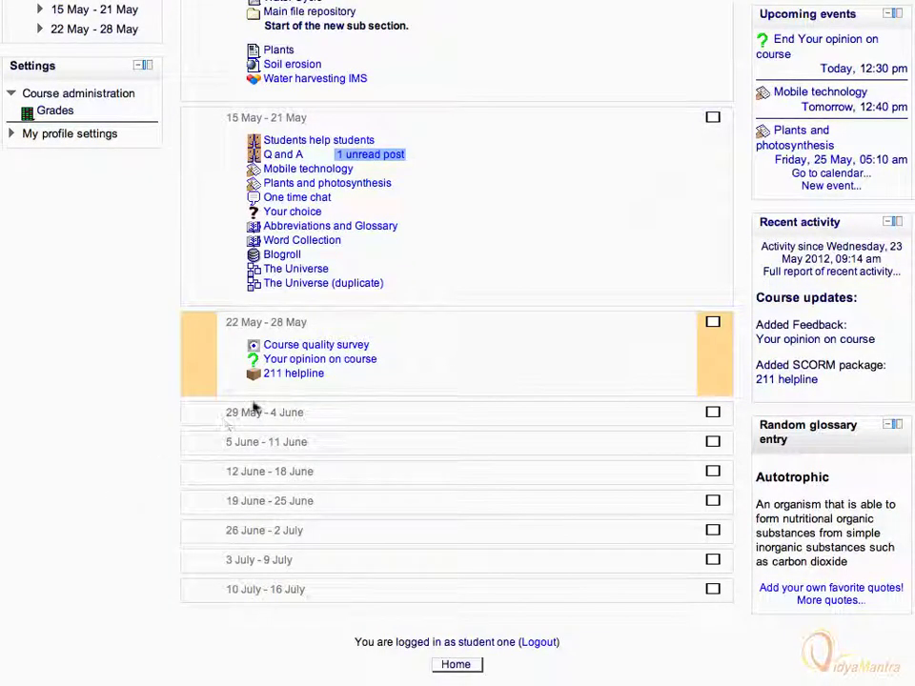
left_click(293, 374)
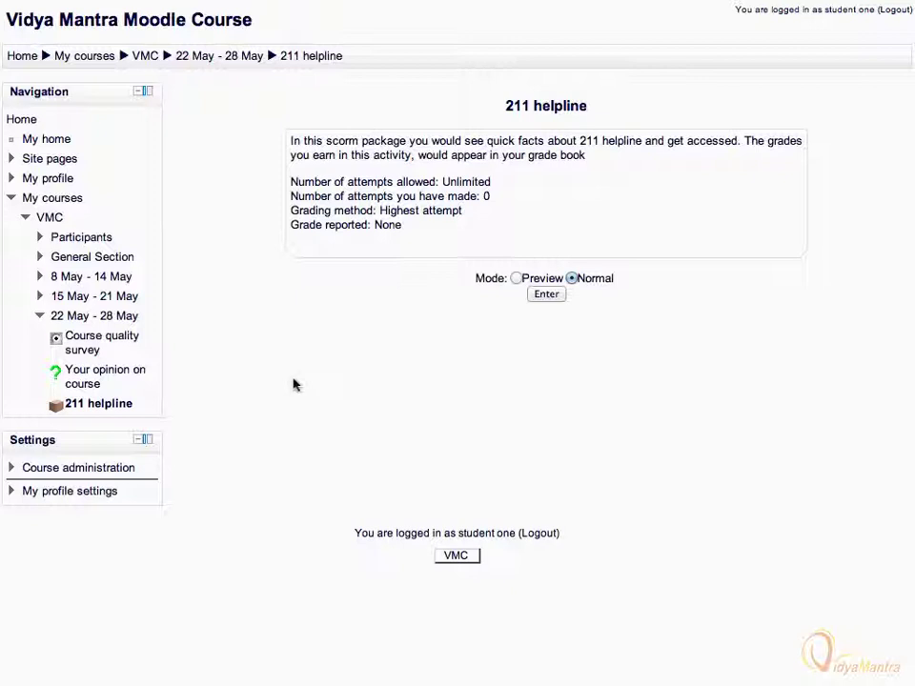
left_click(546, 294)
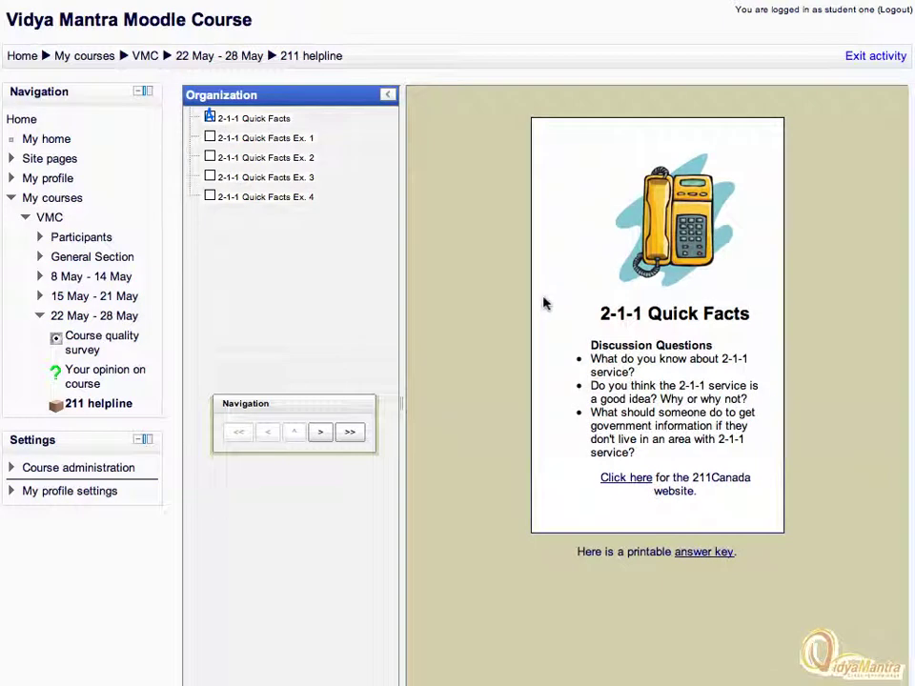
Step: In Quick Facts Ex. 1, answer the Toronto residents question with '1 million' and show all questions
left_click(321, 433)
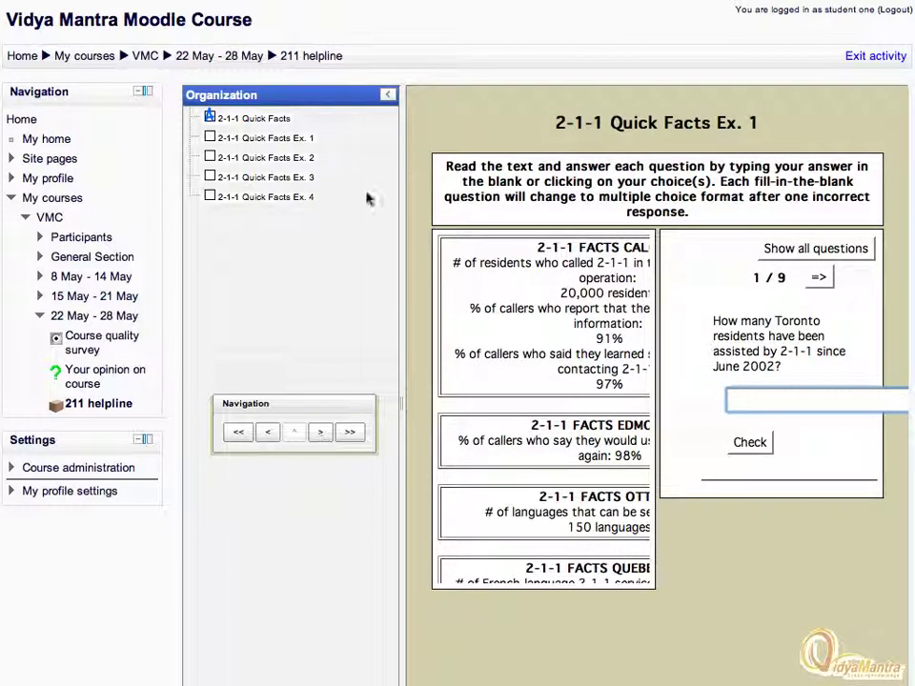
left_click(387, 97)
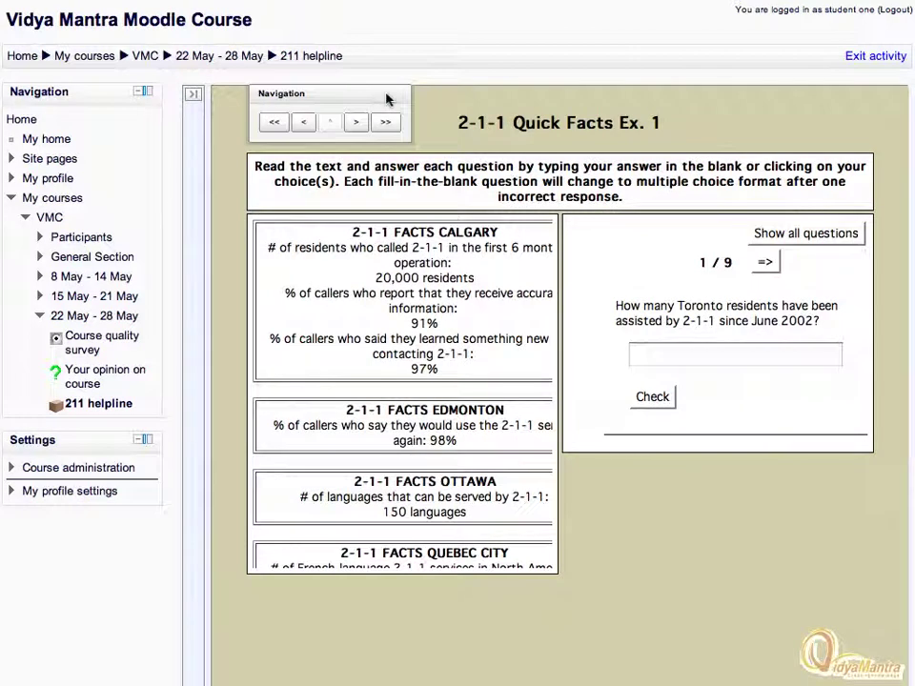
left_click(667, 353)
type("1 million")
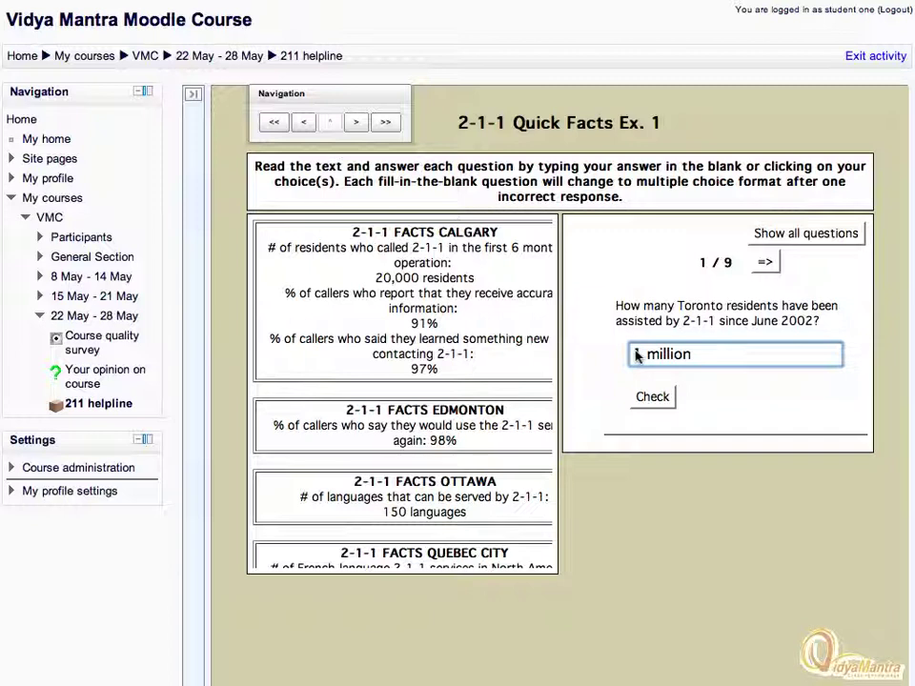
left_click(653, 398)
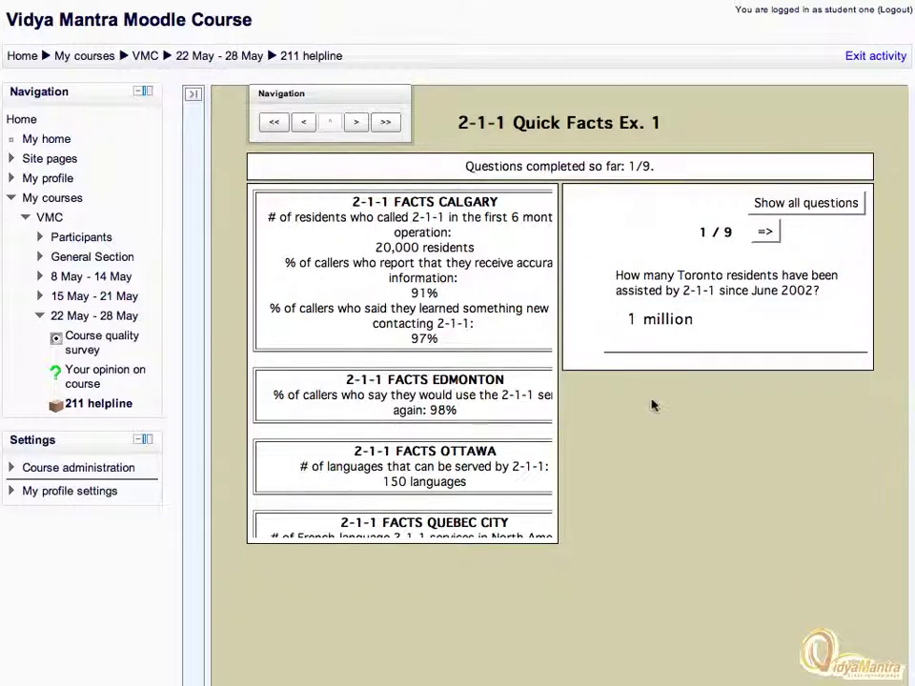
left_click(766, 232)
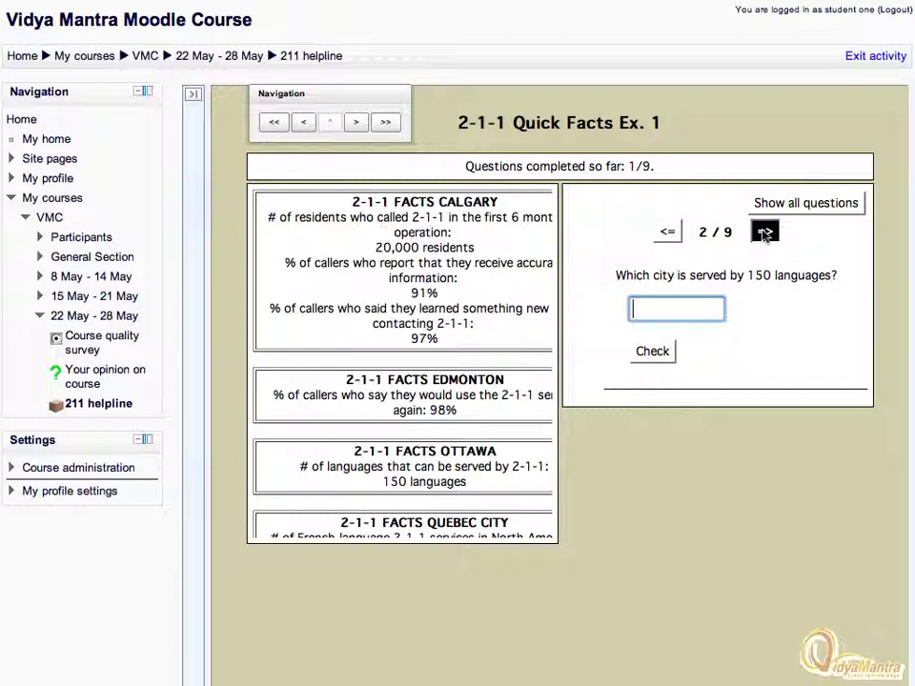
left_click(827, 212)
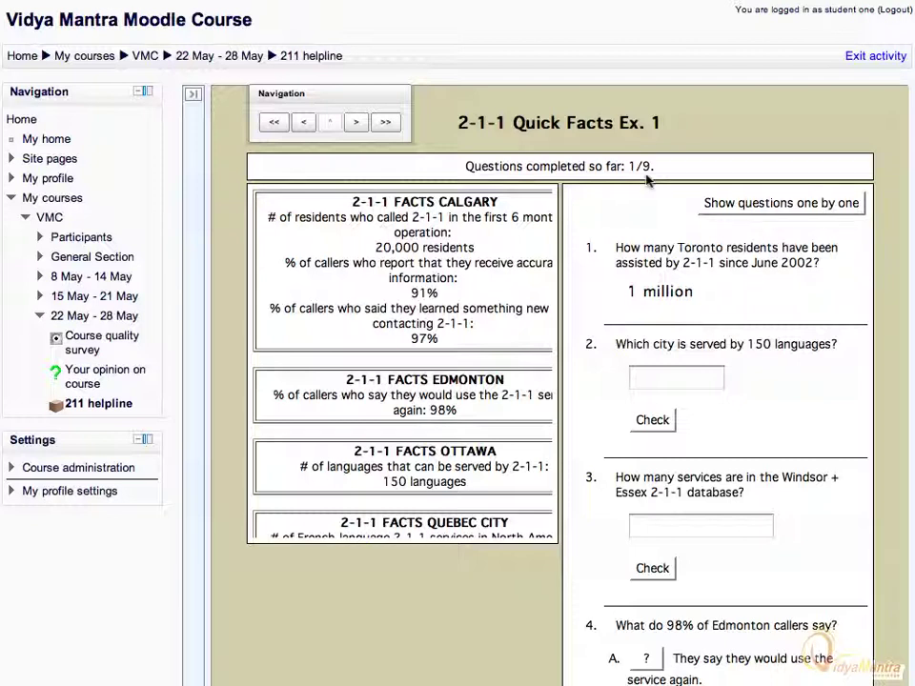
Step: Match Ex. 2's words to their definitions, check for a 40% score, then go to Ex. 3
left_click(355, 122)
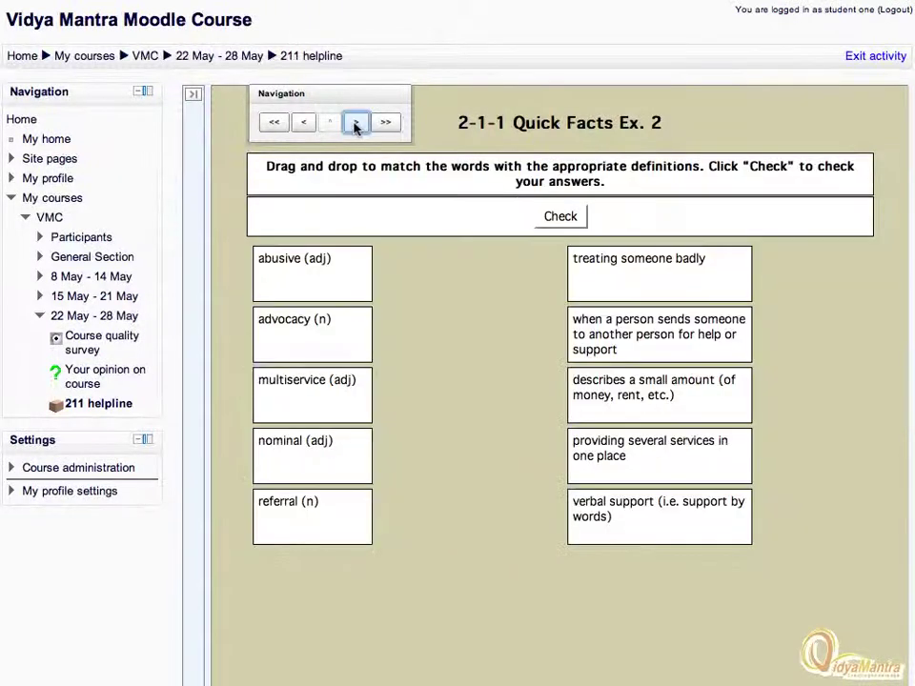
left_click_drag(604, 277, 446, 270)
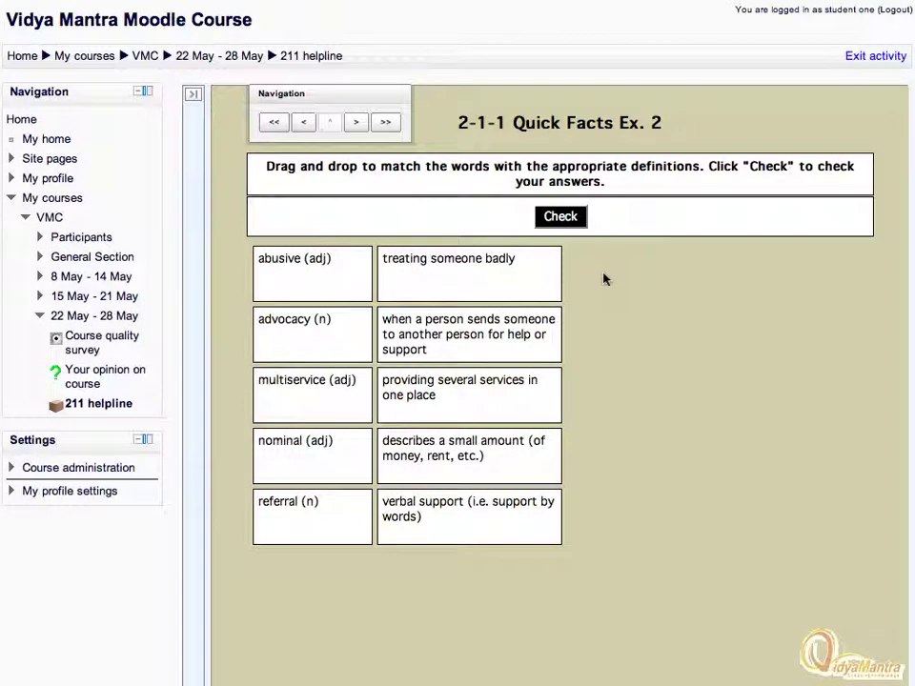
left_click(561, 218)
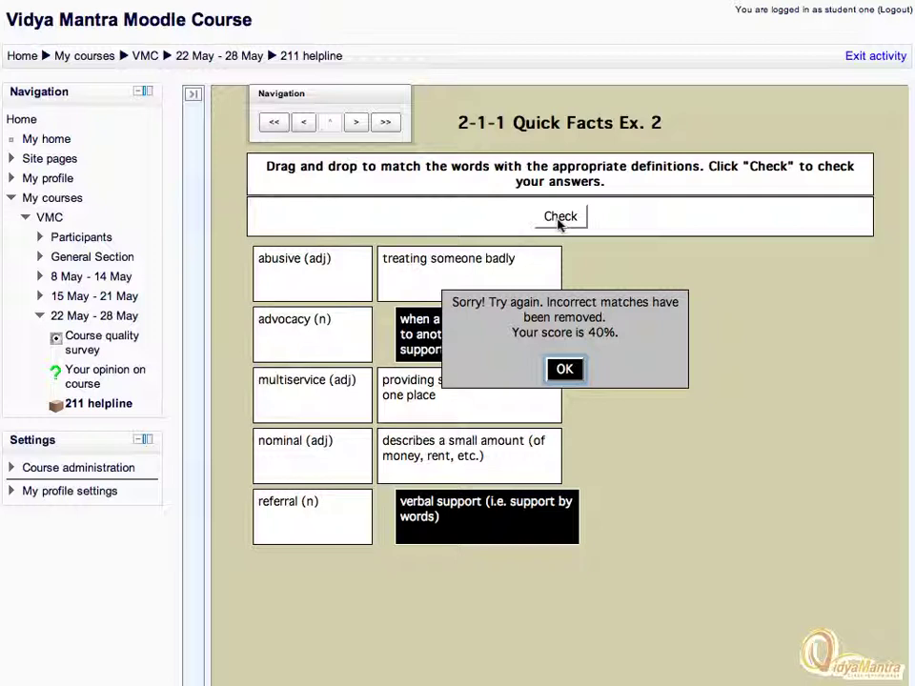
left_click(564, 370)
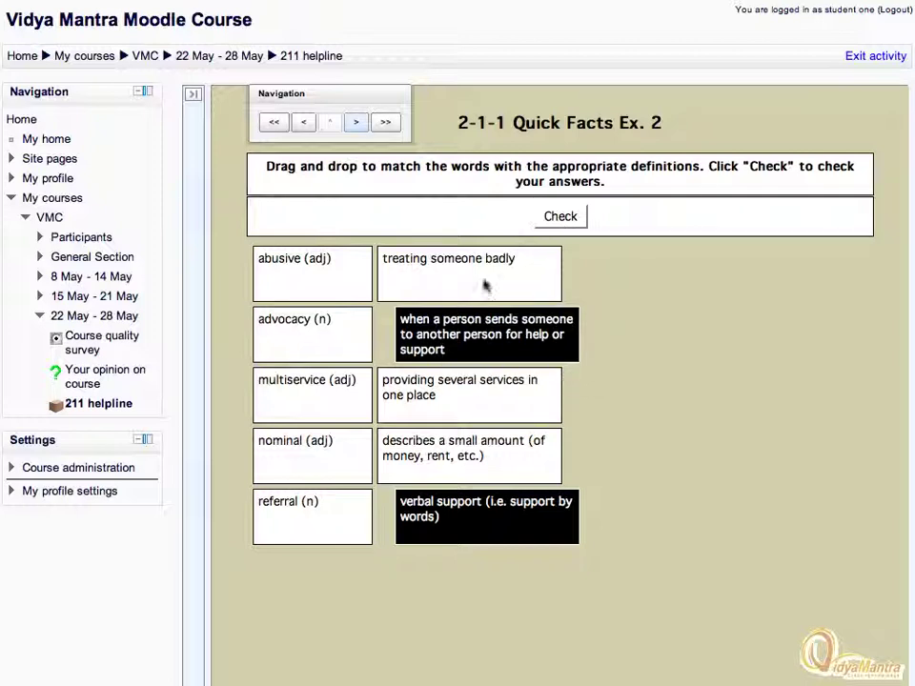
left_click(356, 124)
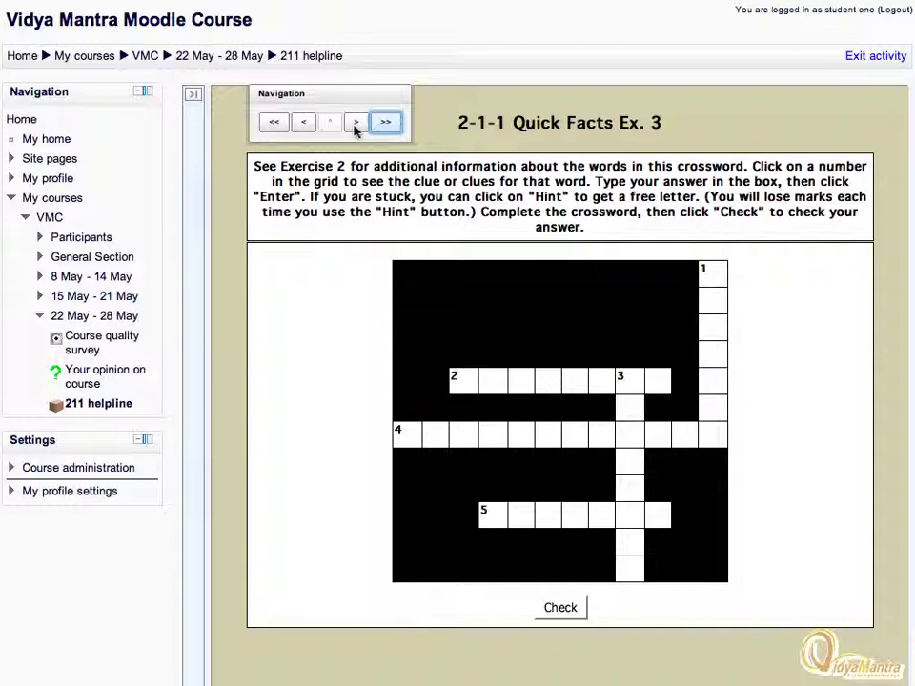
Step: Enter 'abusive' for Down 1 in the Ex. 3 crossword, then view the recorded scores
left_click(704, 270)
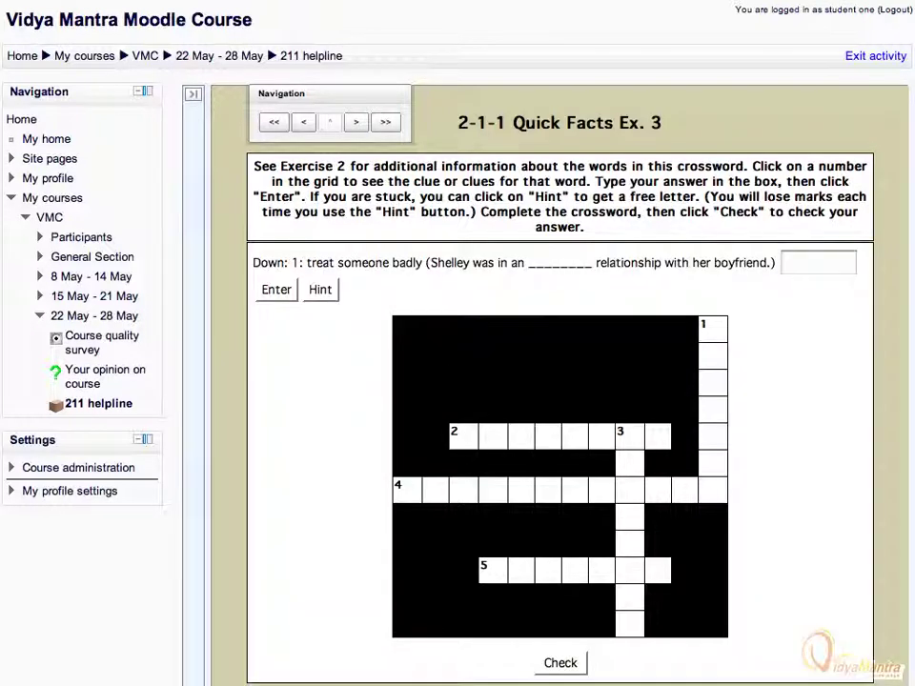
type("abusive")
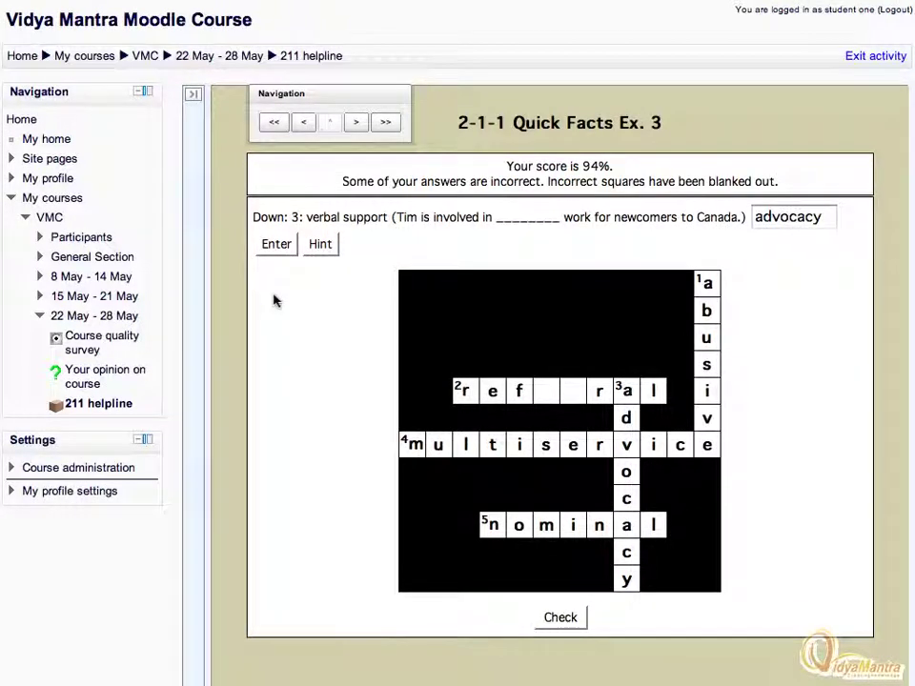
left_click(191, 94)
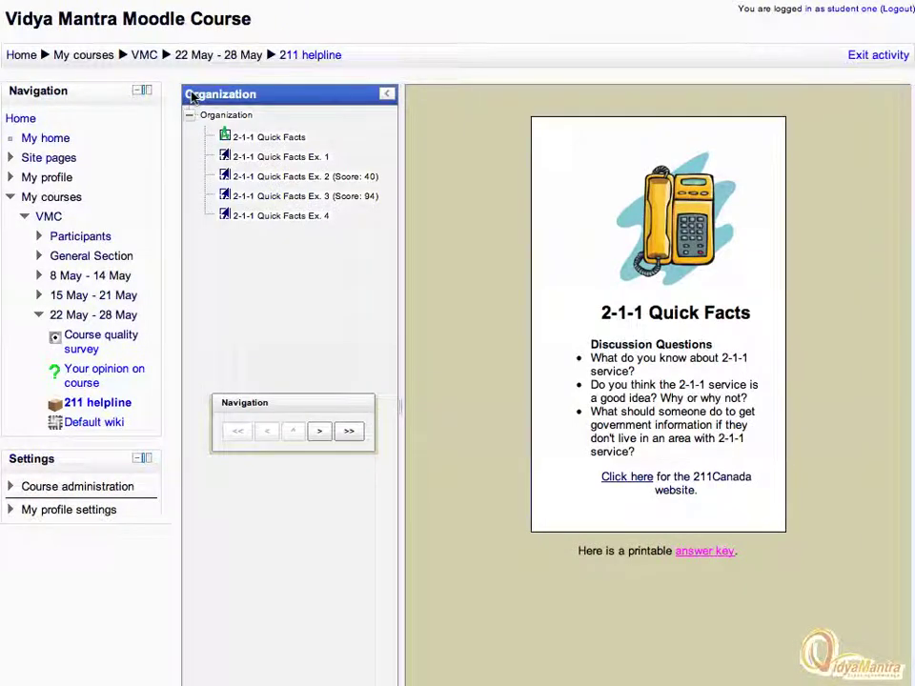